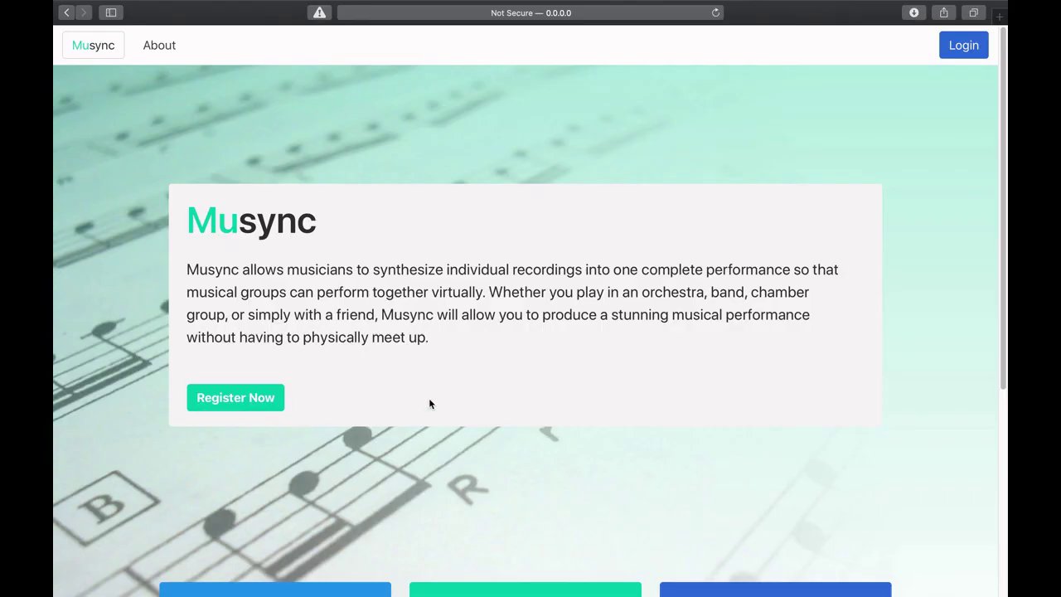
Step: Register a new Musync account with a username and password
click(235, 399)
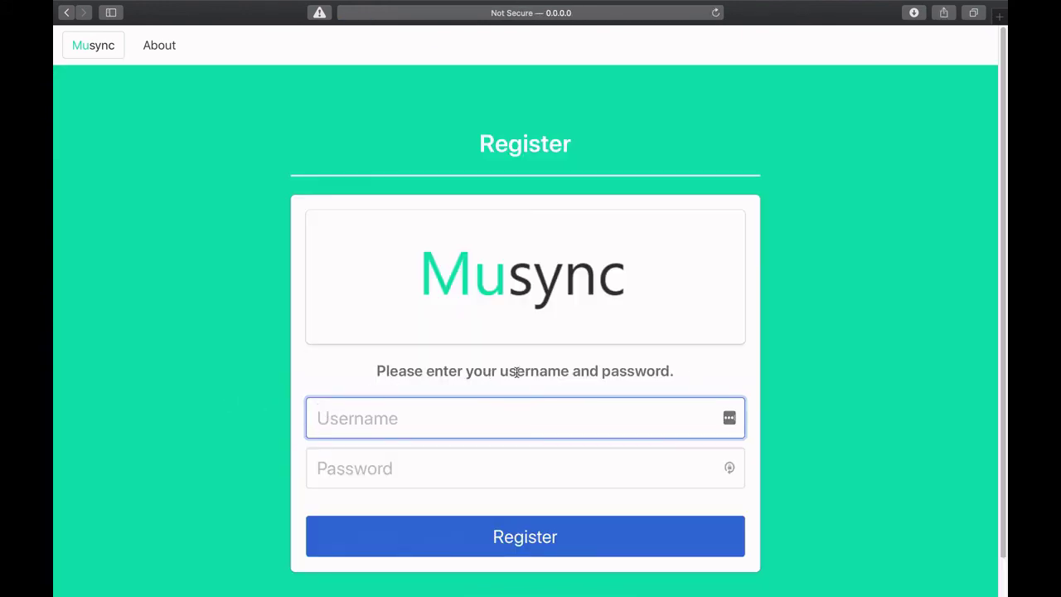
text(Ezra)
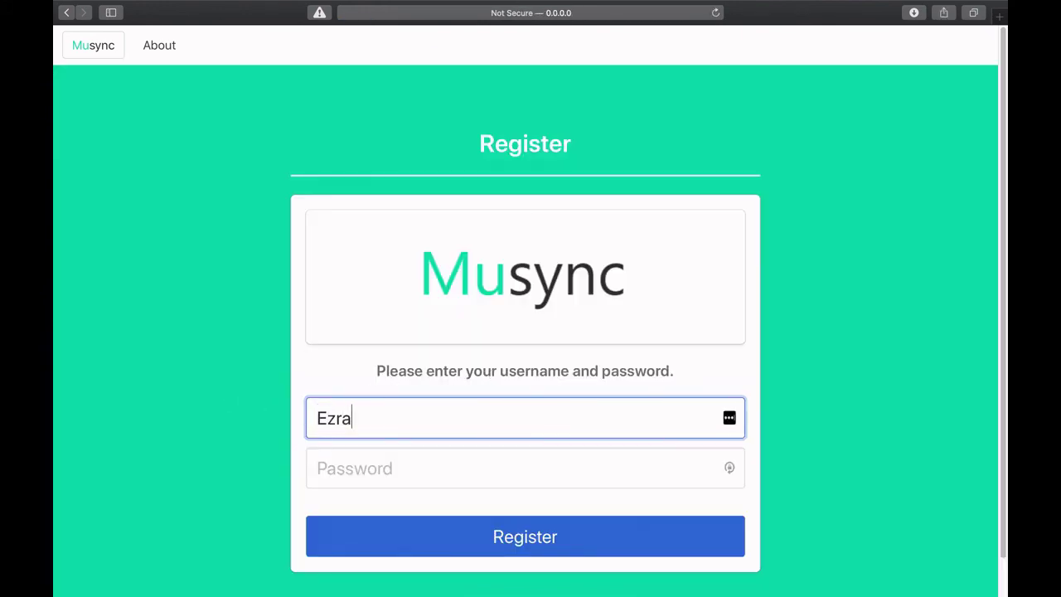
key(Tab)
text(••)
click(566, 537)
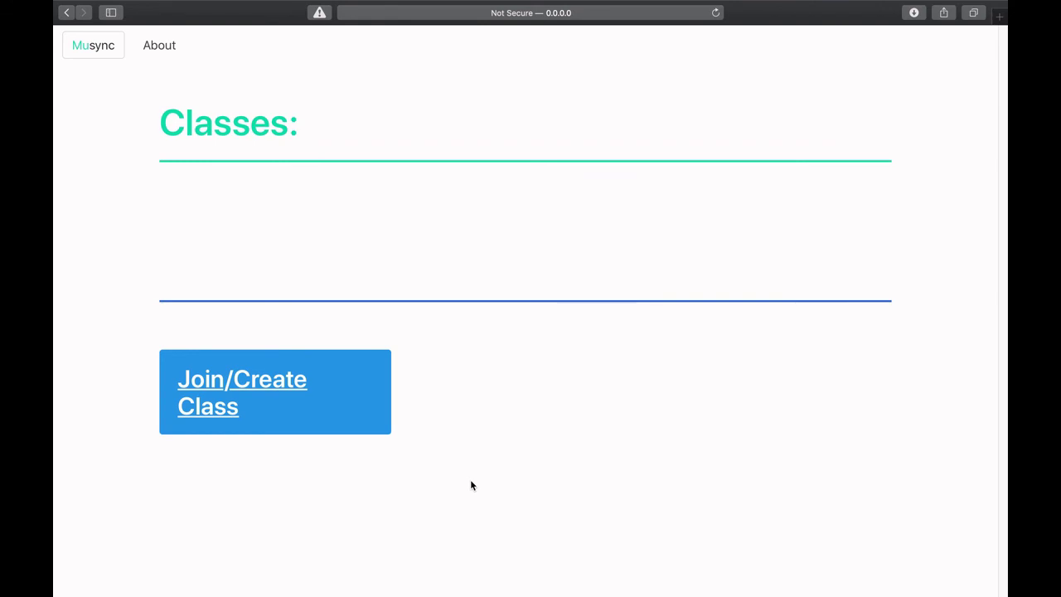
Step: Start a new class in Join/Create Class with class code myClassCode
click(257, 387)
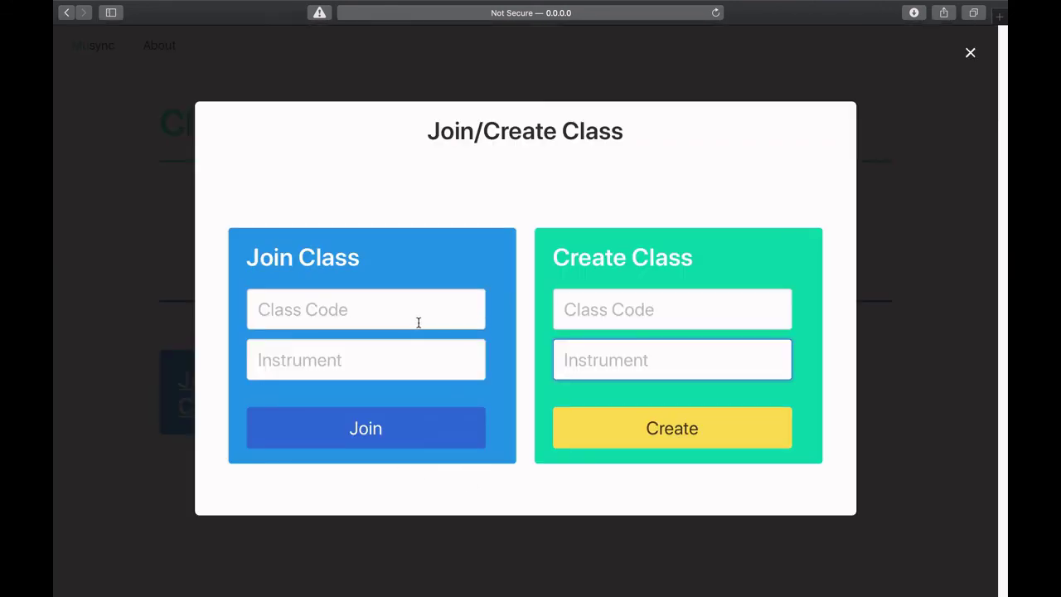
click(609, 317)
text(myClassCode)
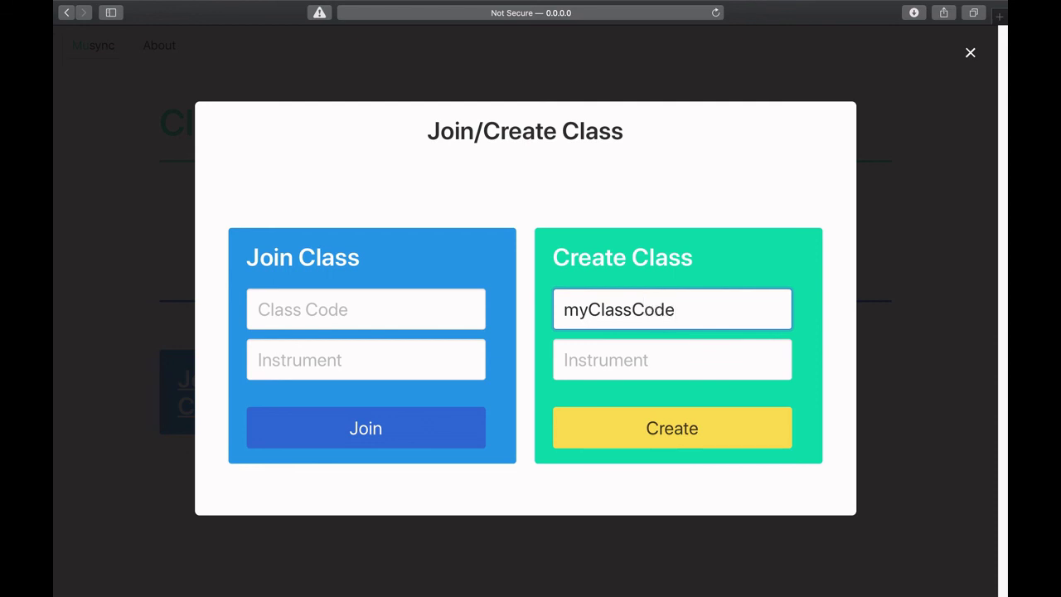
key(Tab)
Step: Create the Saxophone class and upload the piano video IMG_0989.MOV to Class Videos
text(Saxophone)
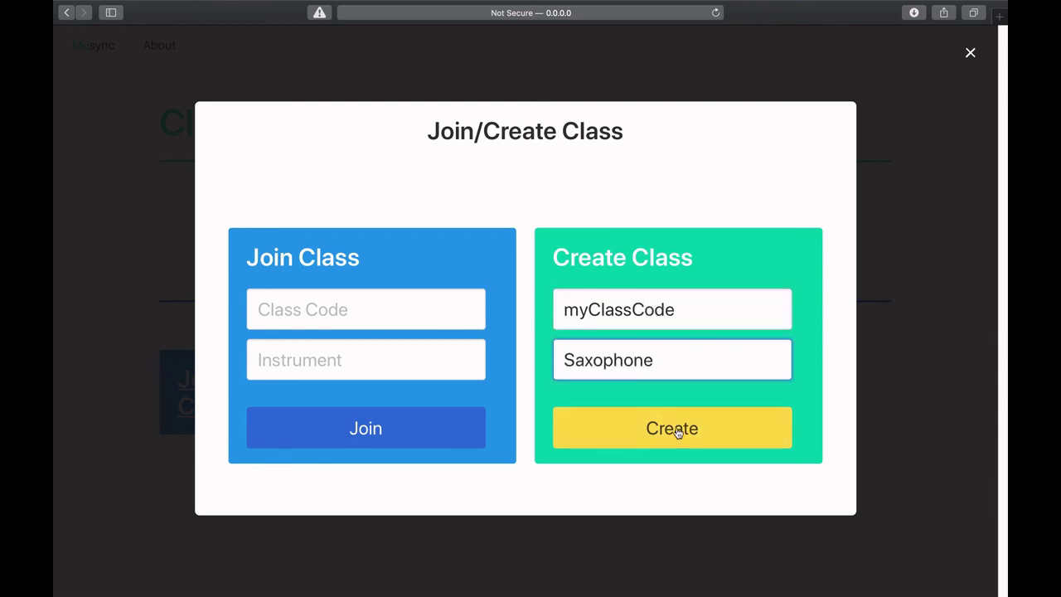
click(727, 431)
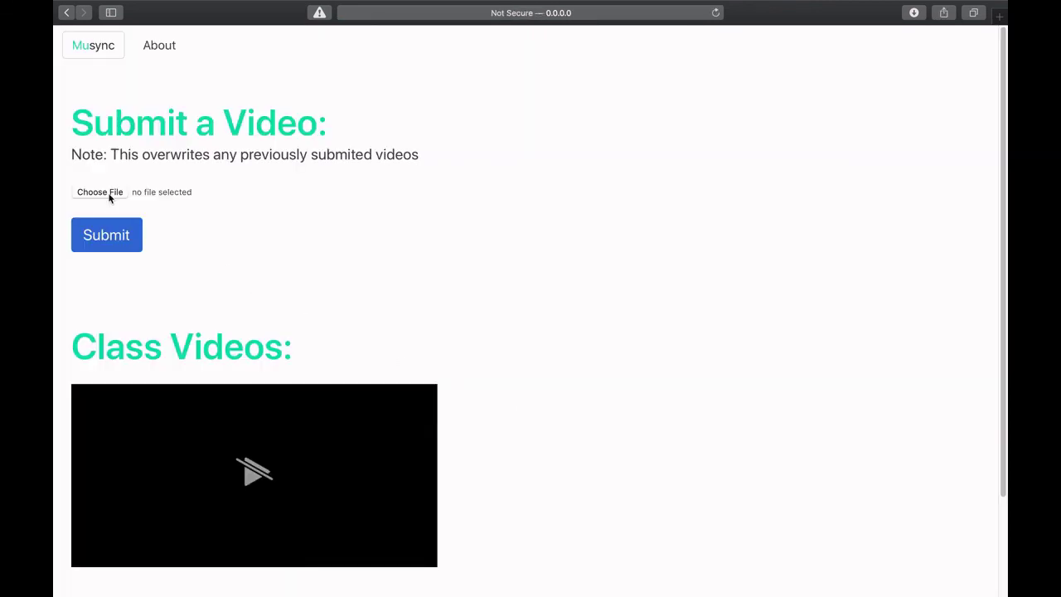
click(108, 195)
click(442, 79)
click(760, 320)
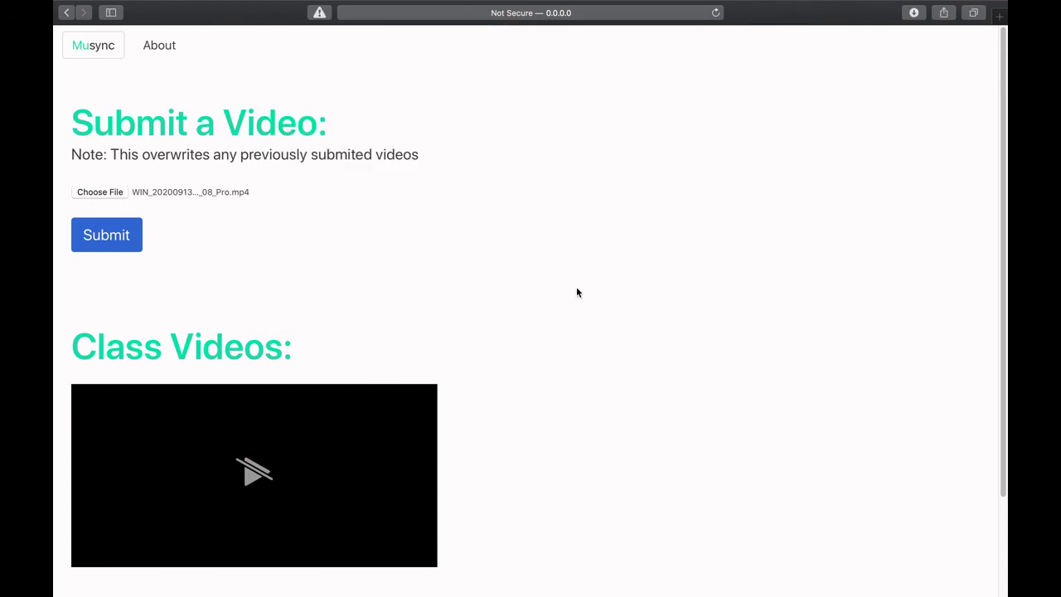
click(120, 238)
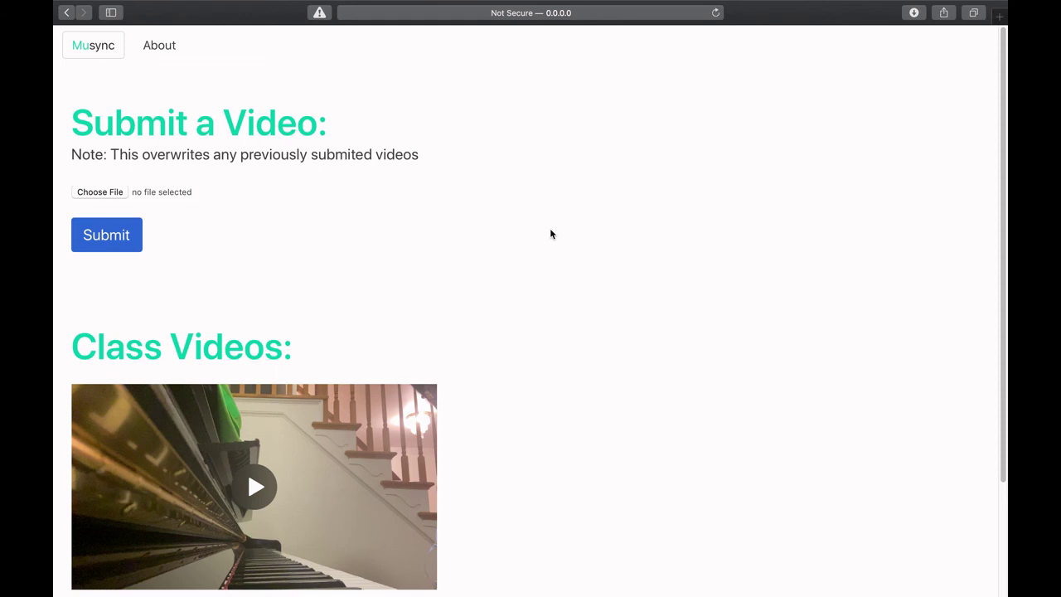
Step: Switch to the GitHub repository showing Musync's HTML template source
mouse_move(553, 7)
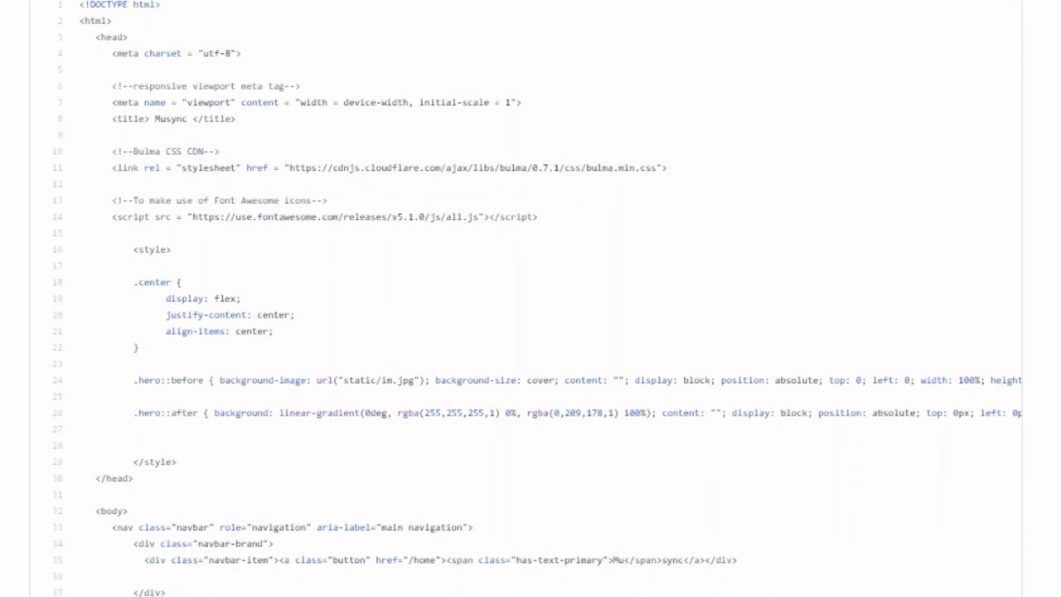
Step: Scroll through the HTML template and the datastore functions like addUser, verifyLogin and getMembers
scroll(530, 298, down, 5)
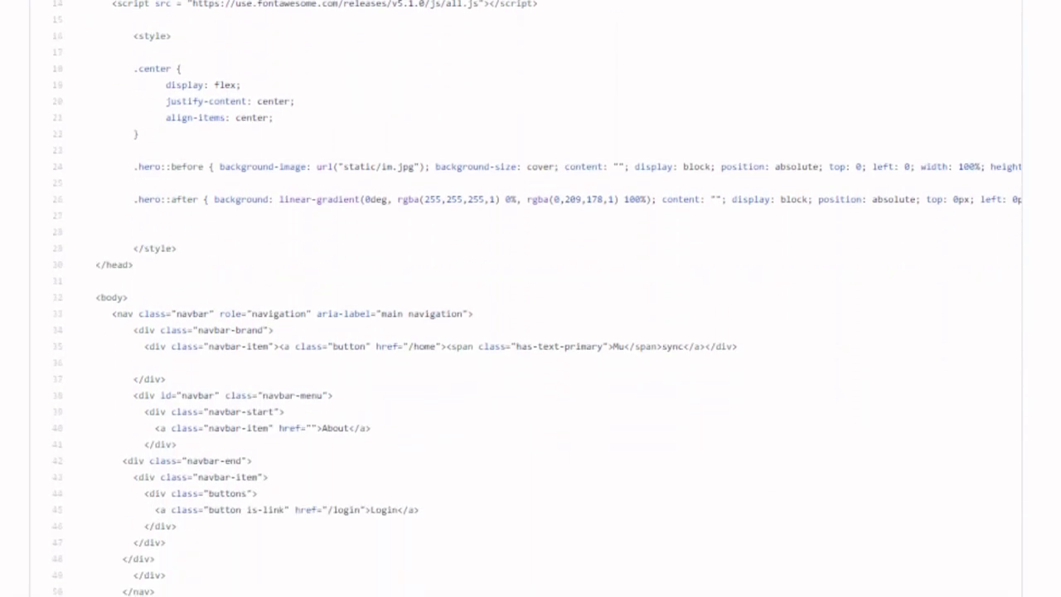
scroll(530, 299, down, 8)
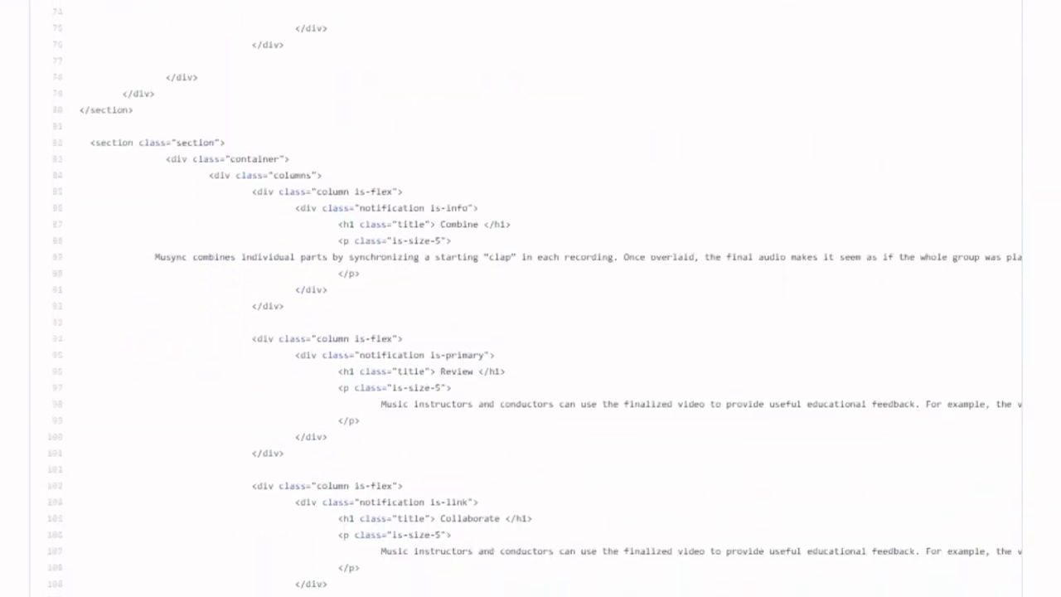
scroll(530, 298, down, 3)
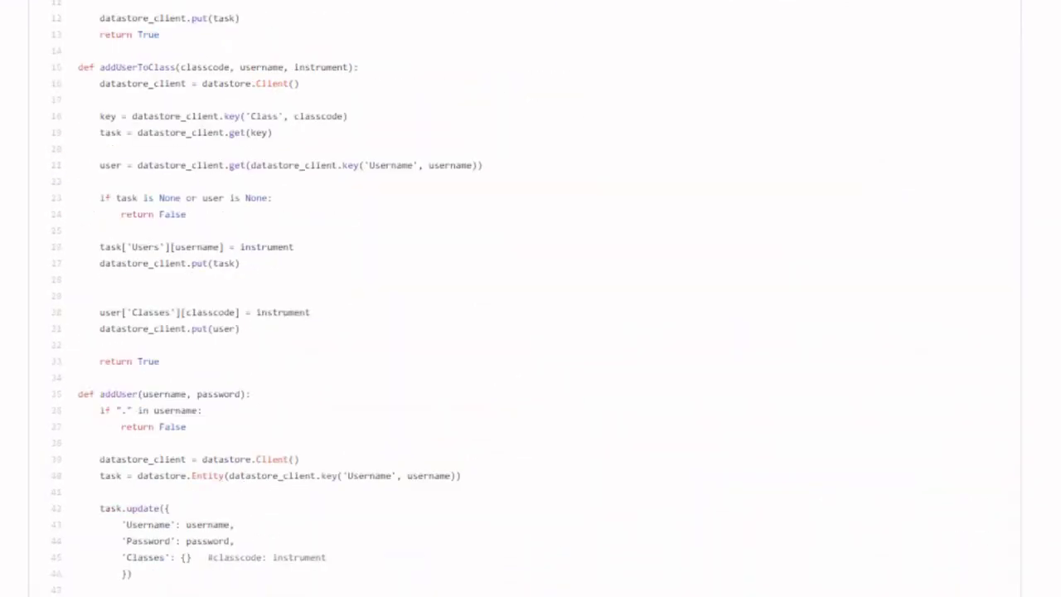
scroll(531, 298, down, 2)
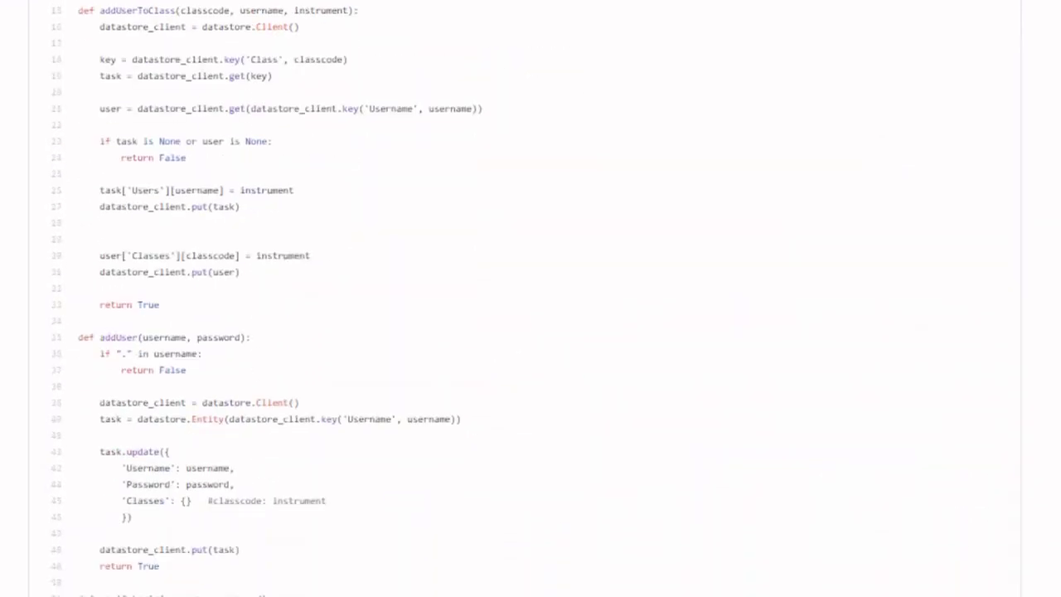
scroll(531, 299, down, 5)
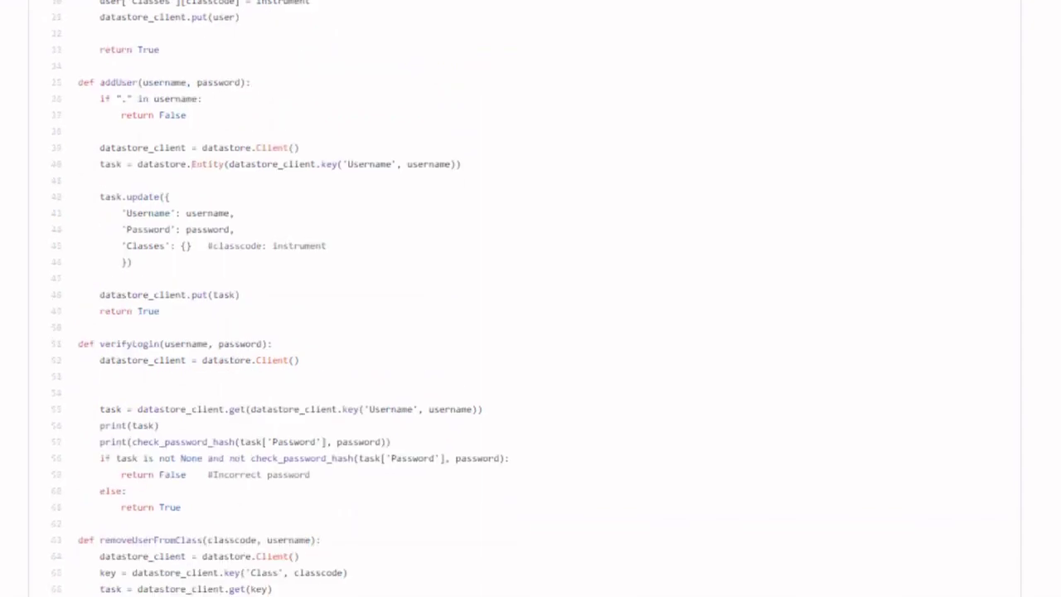
scroll(531, 298, down, 6)
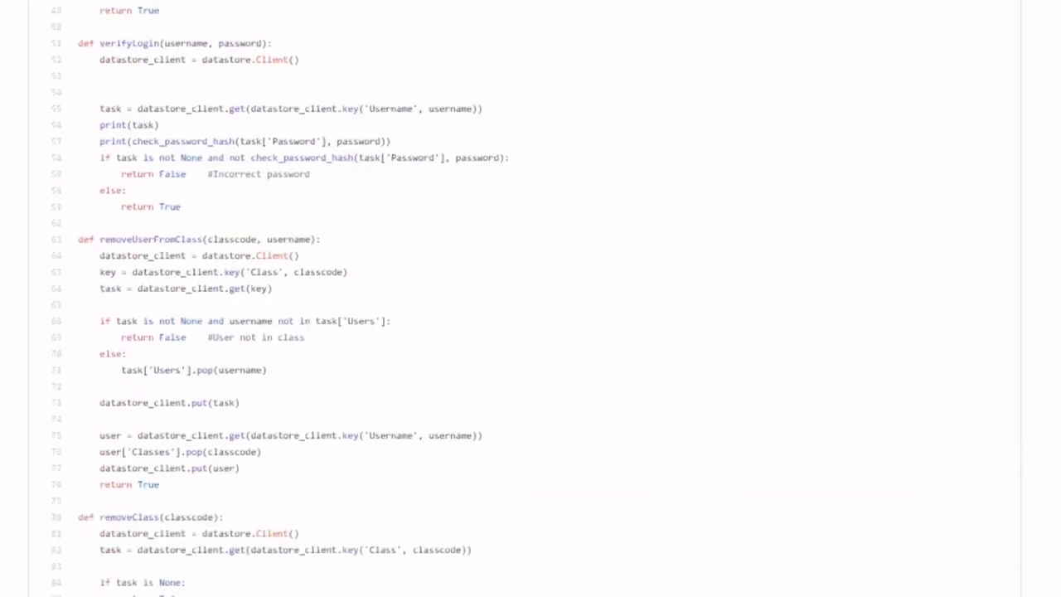
scroll(531, 298, down, 7)
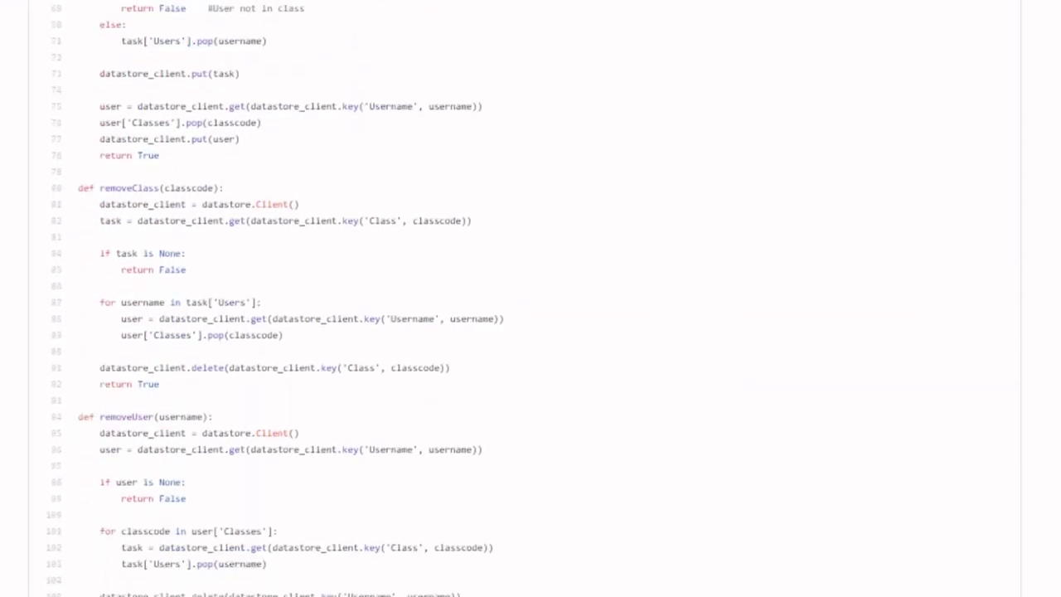
scroll(530, 298, down, 7)
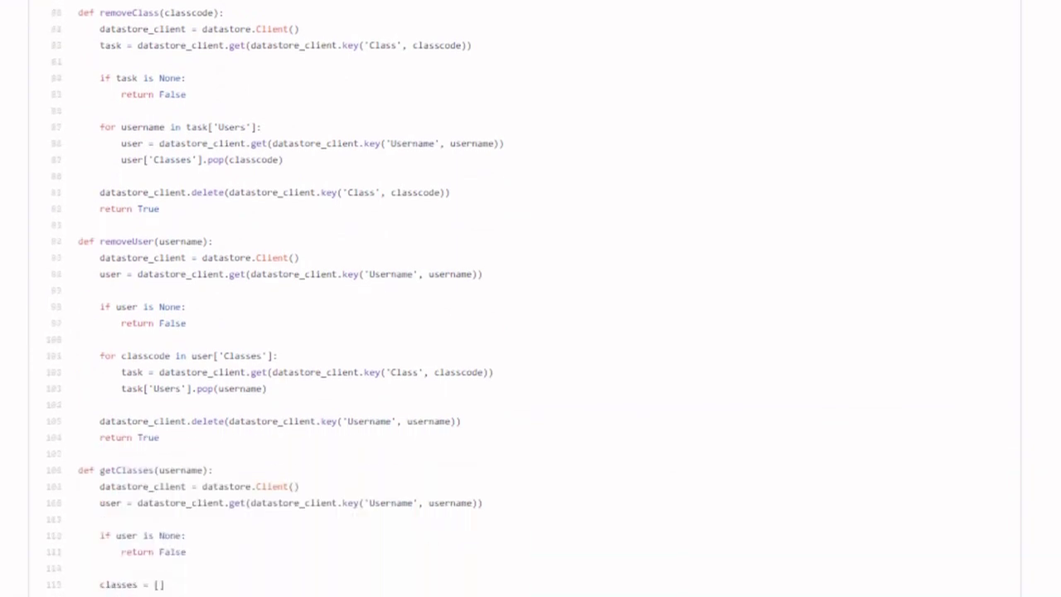
scroll(530, 298, down, 5)
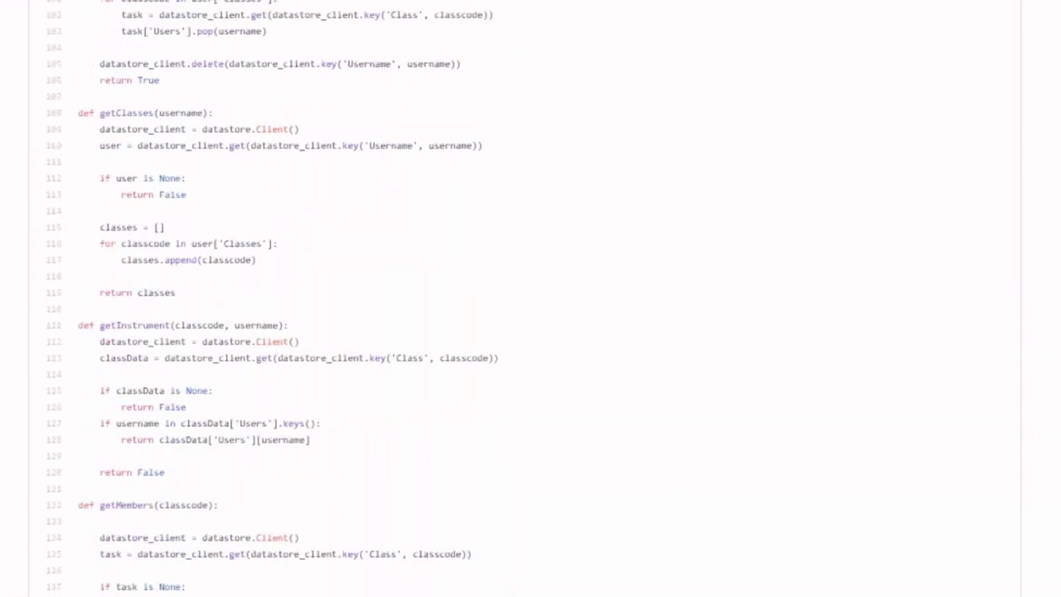
scroll(530, 298, down, 2)
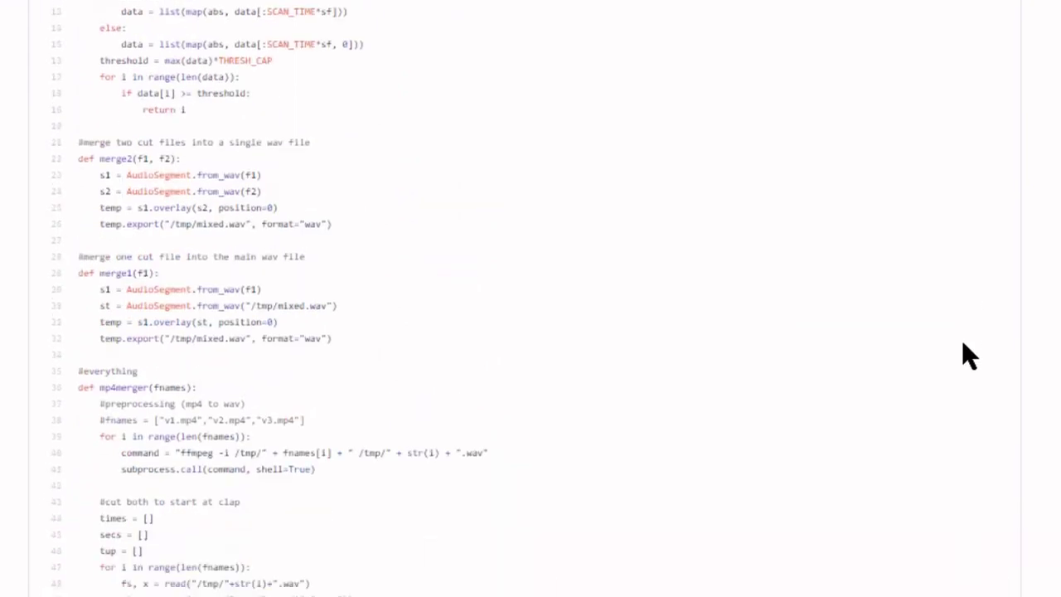
Step: Scroll through the mp4merger script and the 221-line video-merging file down to merge_all
scroll(962, 340, down, 2)
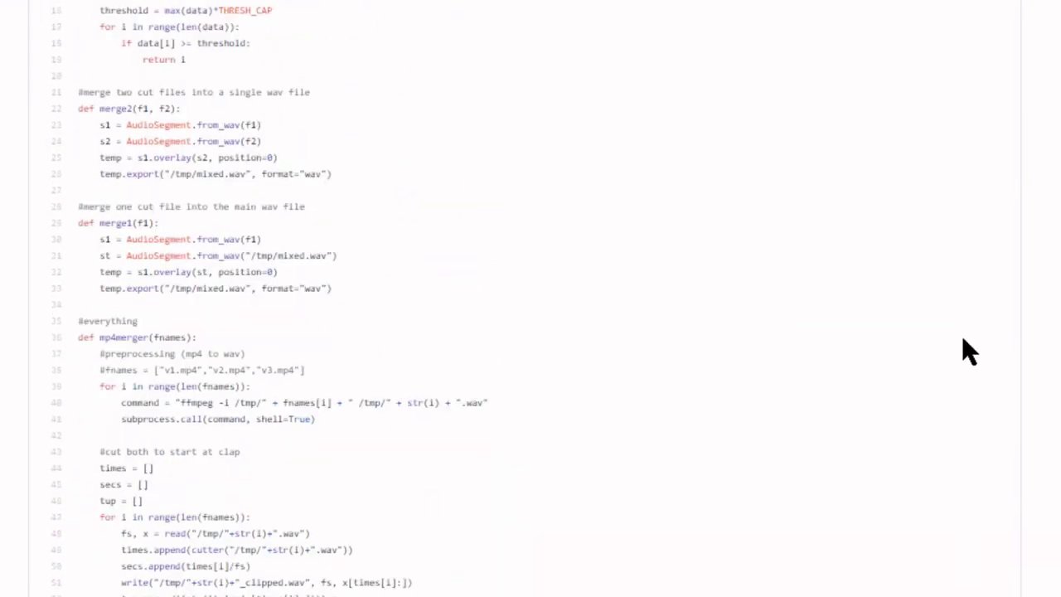
scroll(962, 338, down, 3)
scroll(962, 336, down, 3)
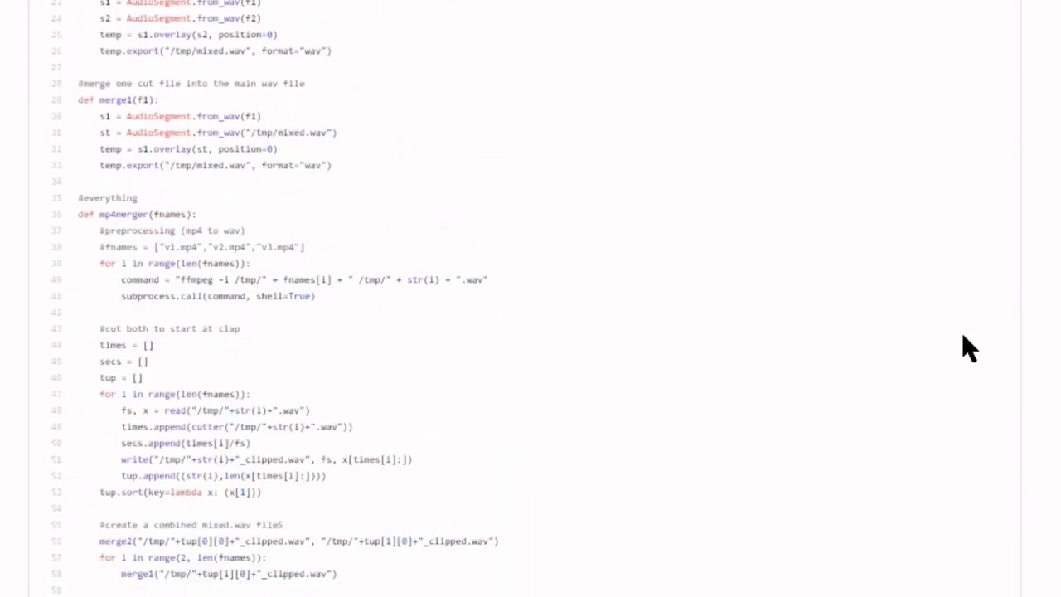
scroll(962, 336, down, 2)
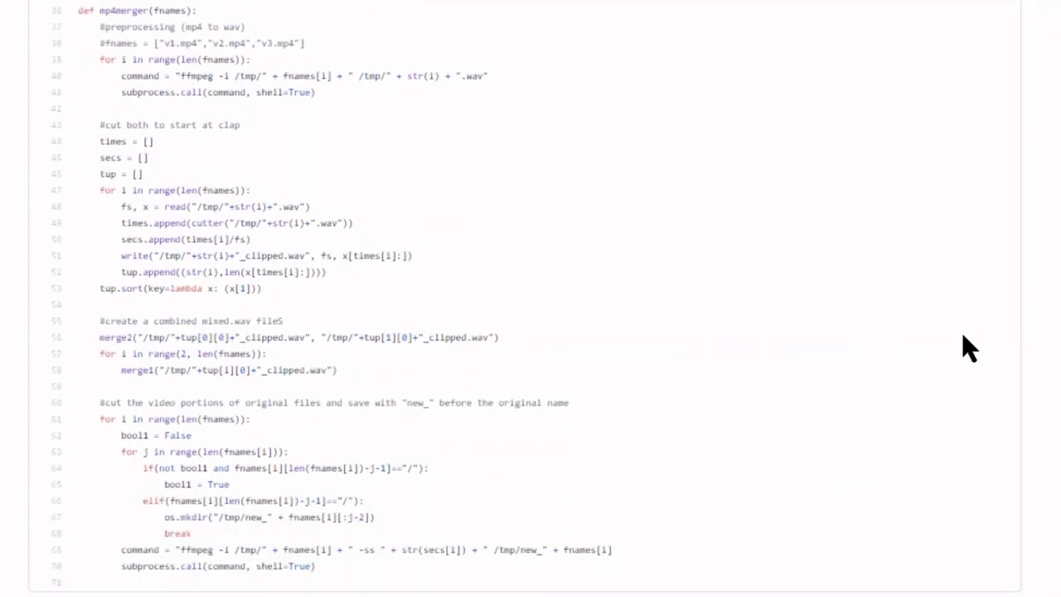
scroll(961, 331, down, 1)
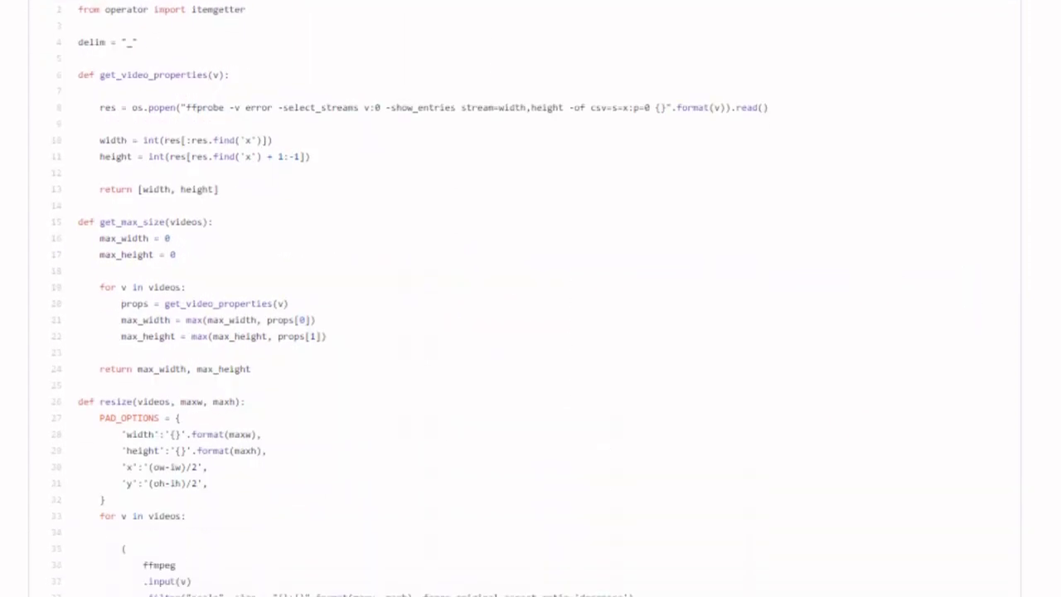
scroll(530, 299, down, 5)
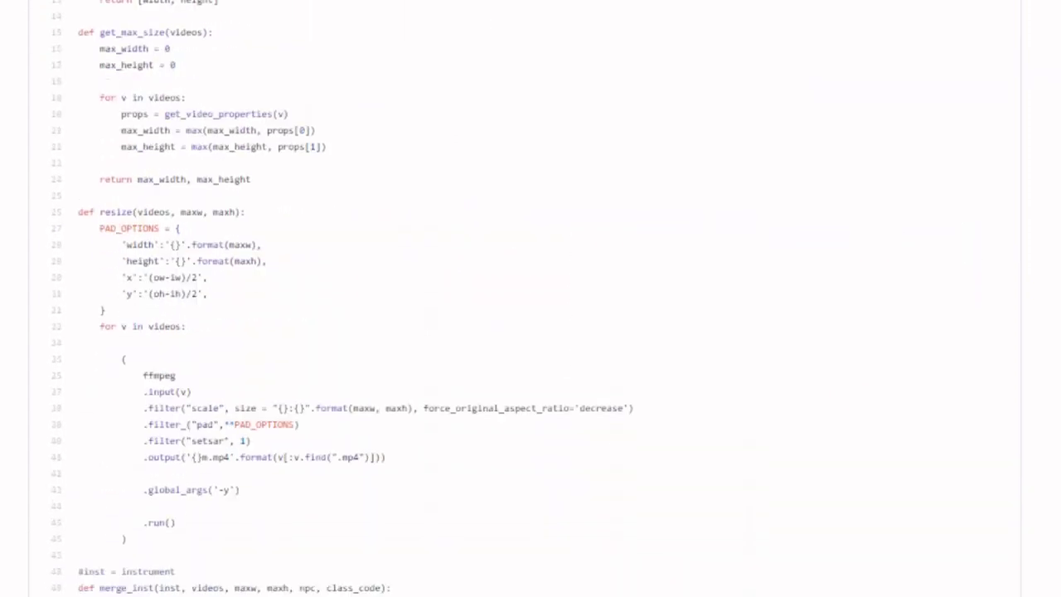
scroll(530, 298, down, 5)
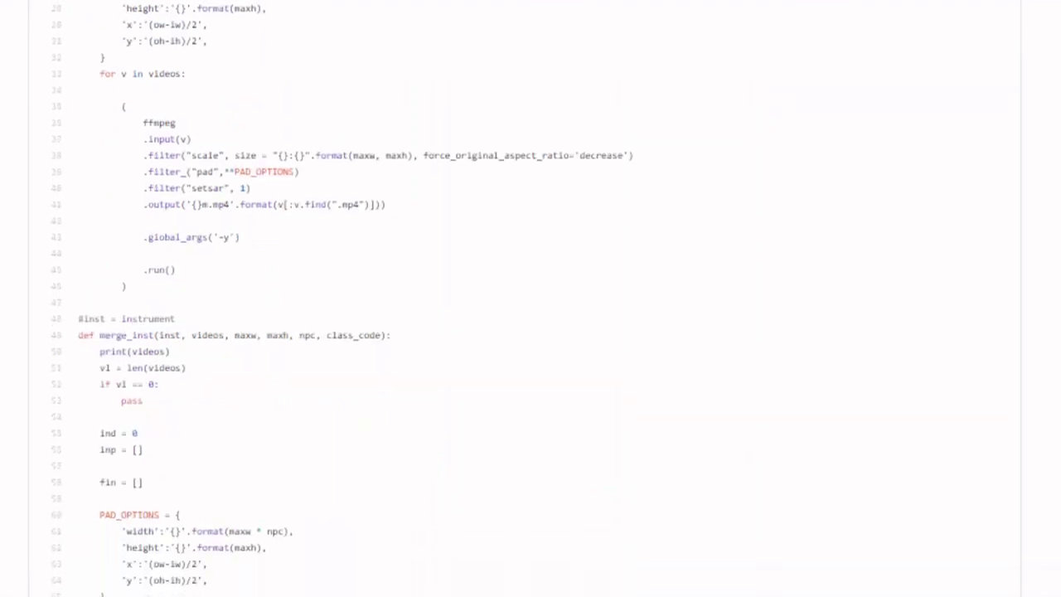
scroll(530, 298, down, 5)
scroll(530, 298, down, 5)
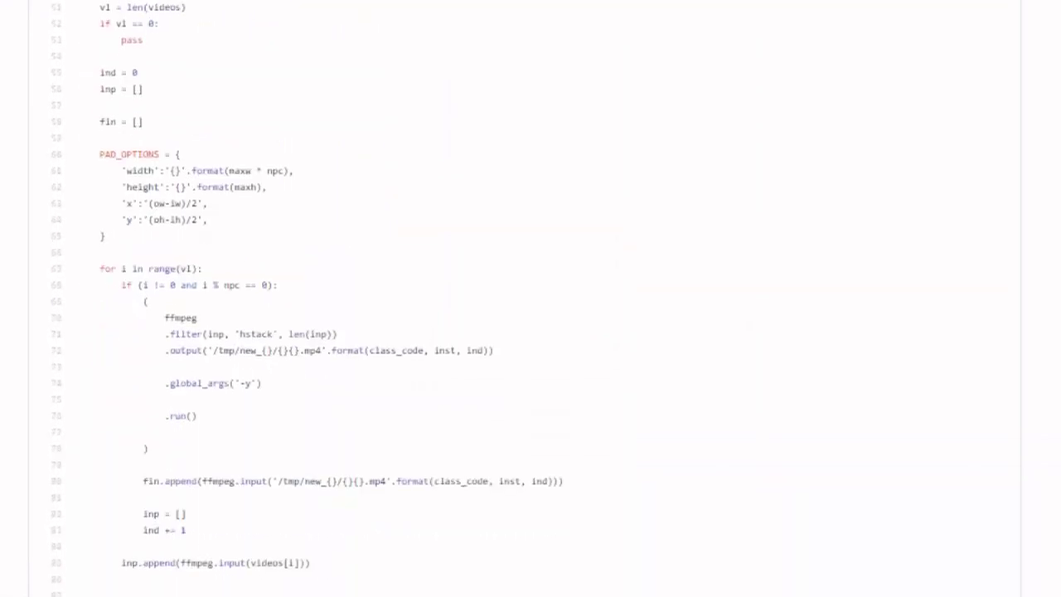
scroll(531, 299, down, 6)
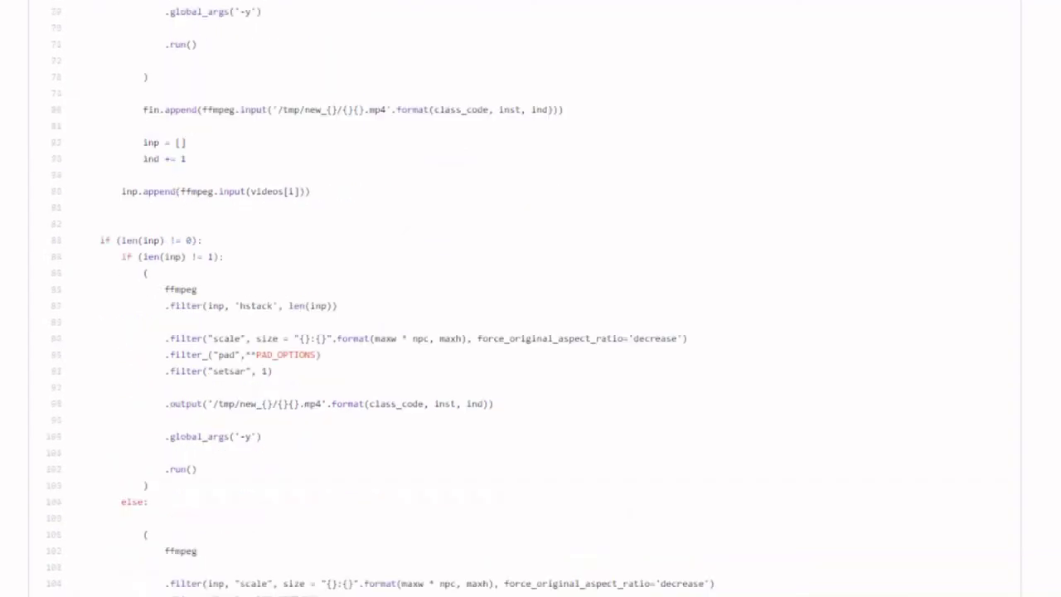
scroll(530, 298, down, 1)
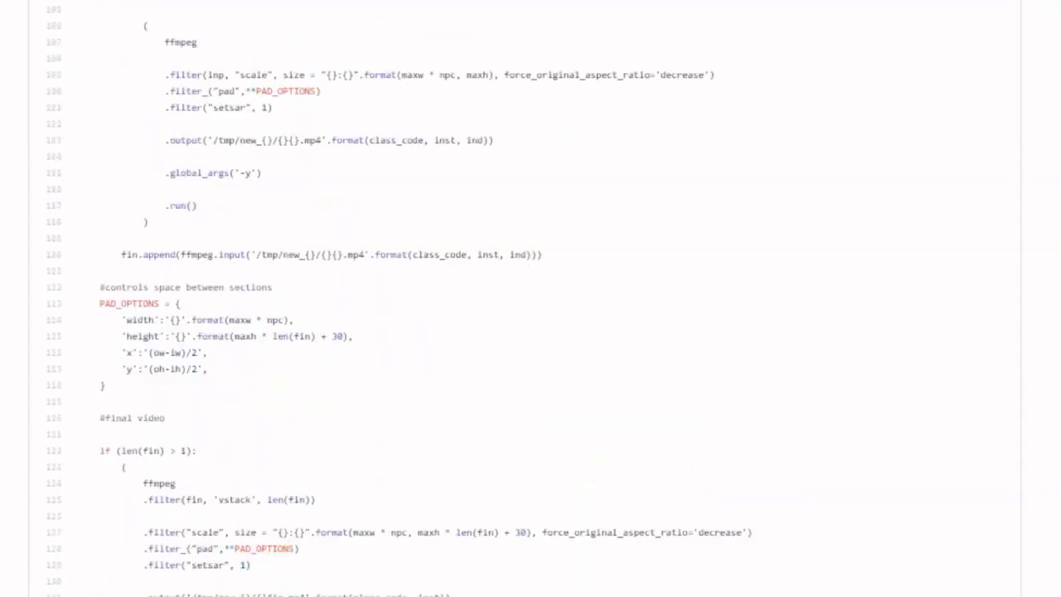
scroll(531, 299, down, 10)
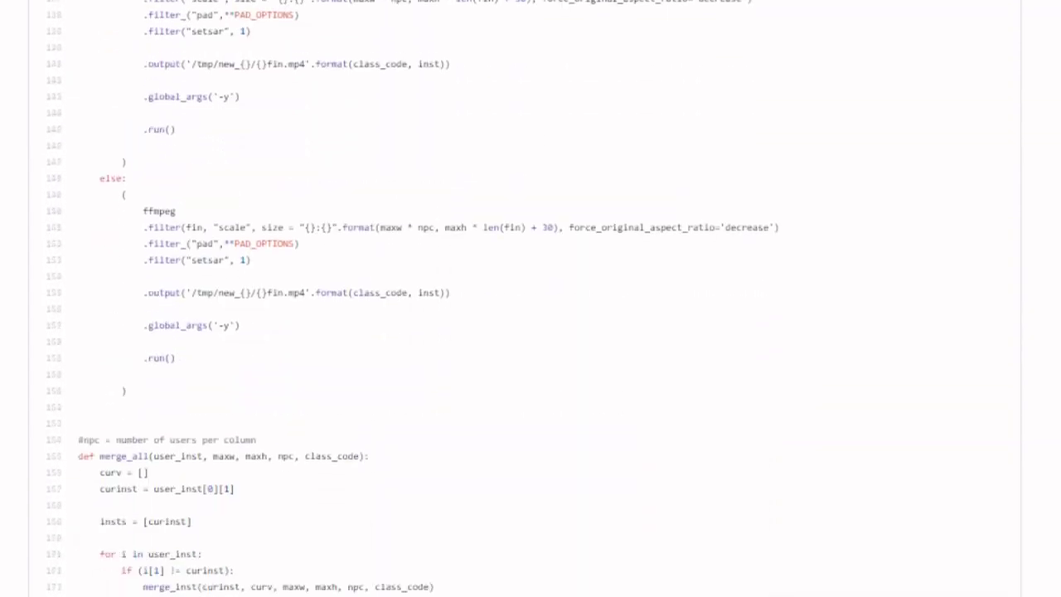
scroll(531, 298, down, 8)
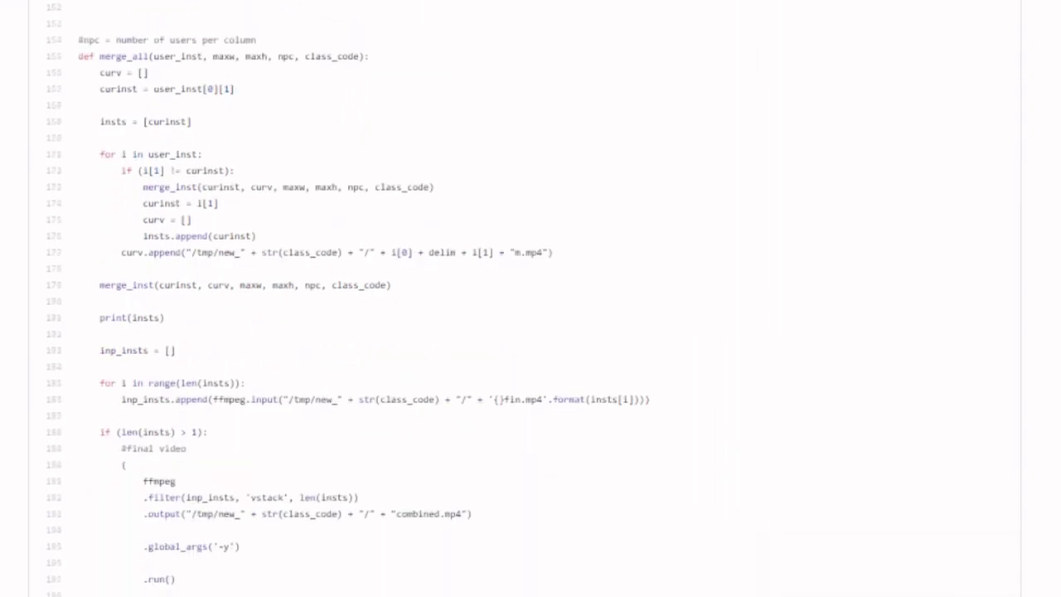